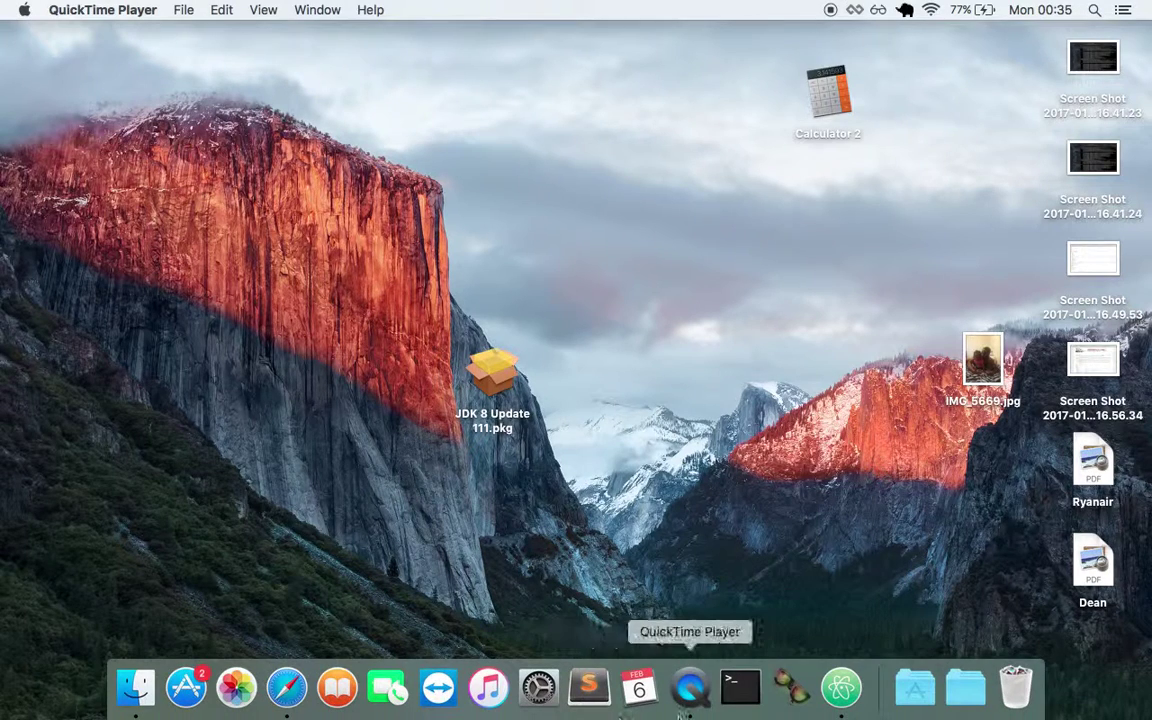
Bring the Atom editor with the sinatra-workout-solo-project-000 project and its terminal forward
click(841, 687)
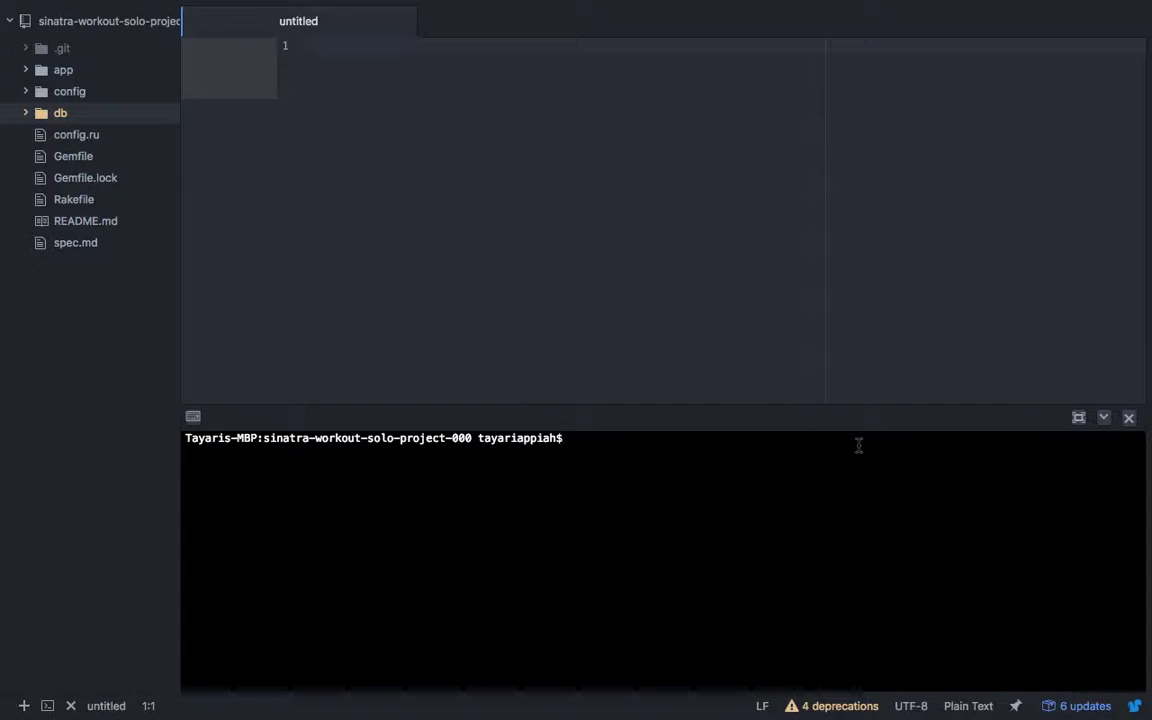
Run rackup in Atom's terminal to start the Thin server on localhost:9292
text(rackup)
key(Return)
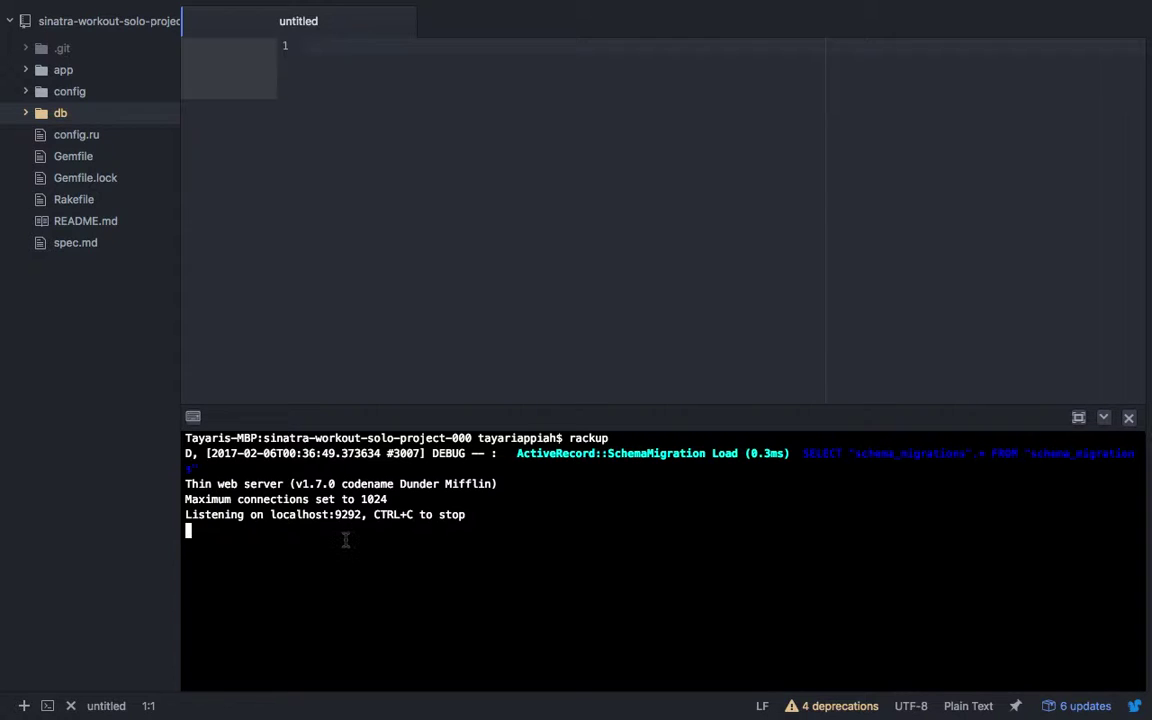
mouse_move(509, 716)
Switch to Safari and reload localhost:9292 to show the Workout Fanatics welcome page
mouse_move(797, 716)
click(286, 687)
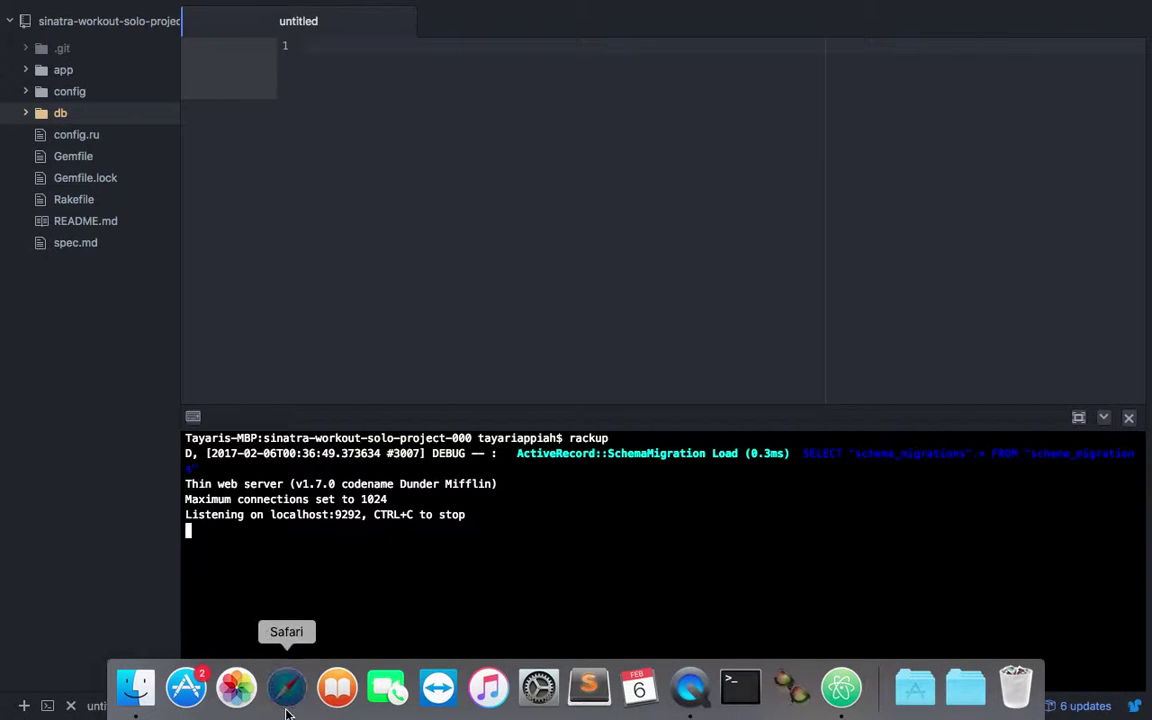
click(528, 19)
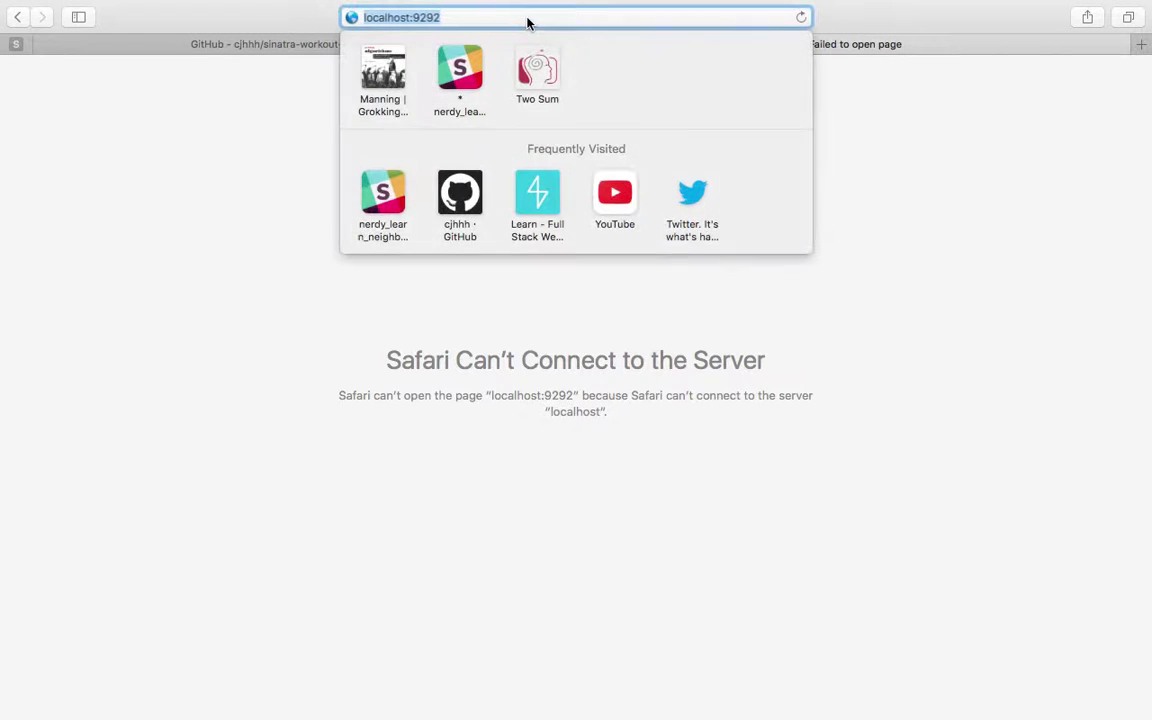
key(Return)
key(super+r)
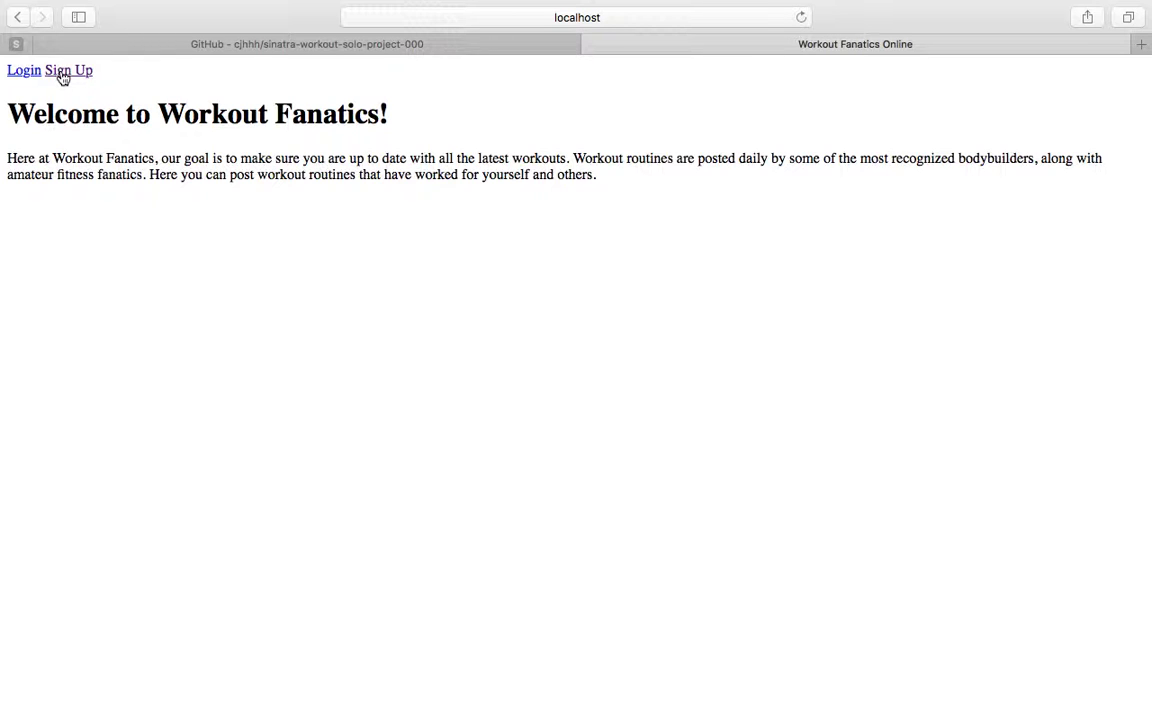
Sign up with a new username, email and password, and create the account
click(62, 74)
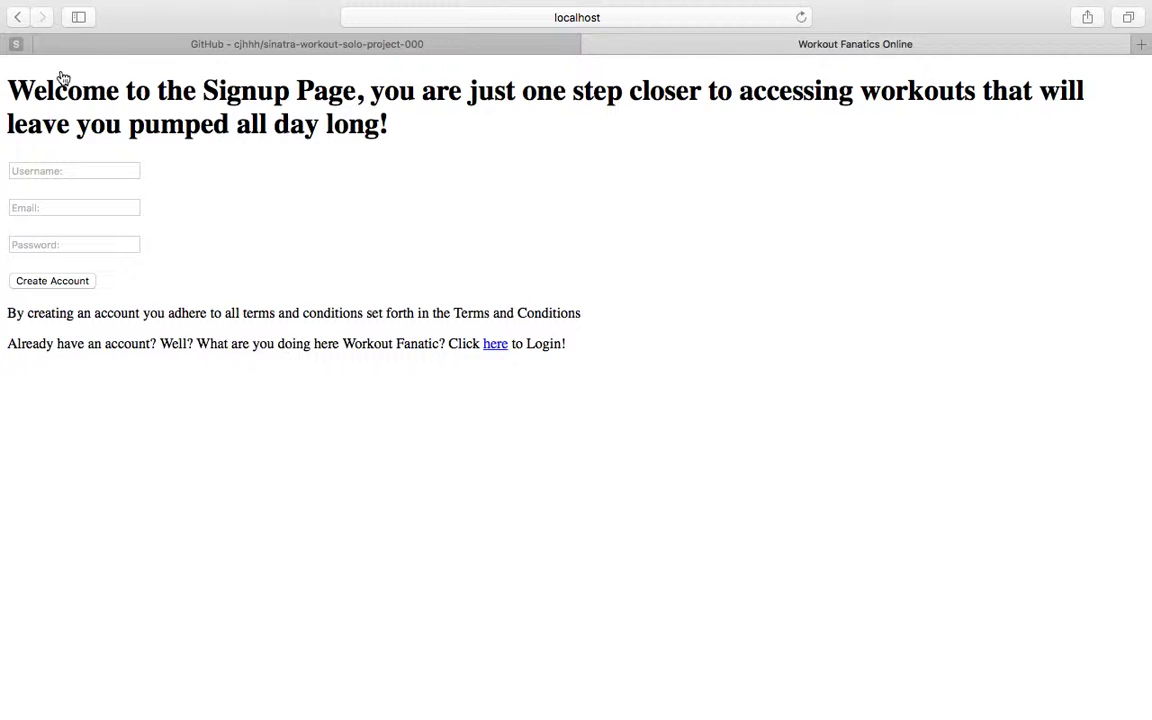
click(88, 168)
text(T)
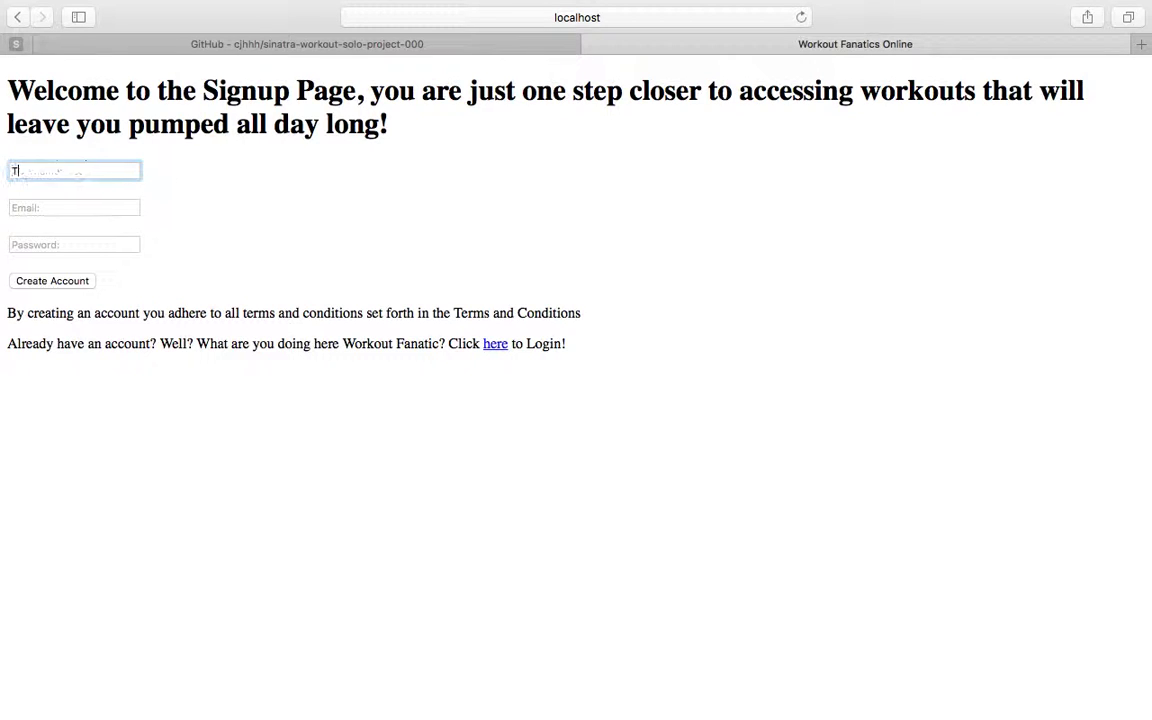
text(Bud)
key(BackSpace)
key(BackSpace)
key(BackSpace)
key(BackSpace)
text(Bob)
click(89, 207)
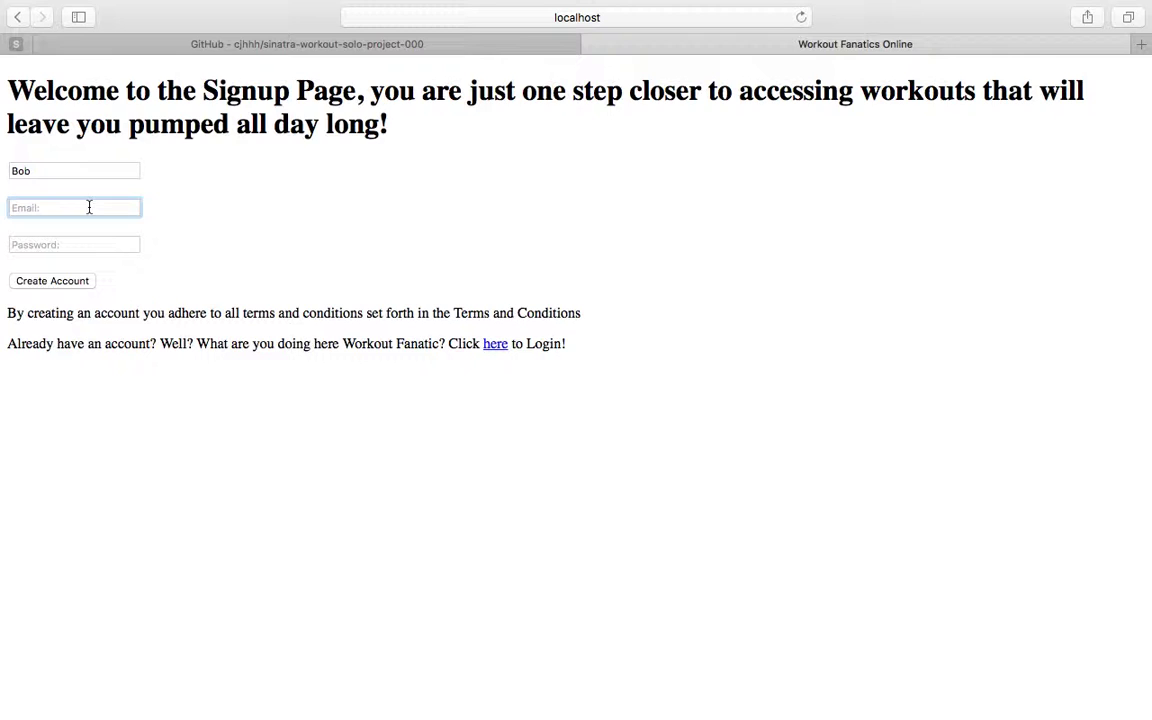
key(Tab)
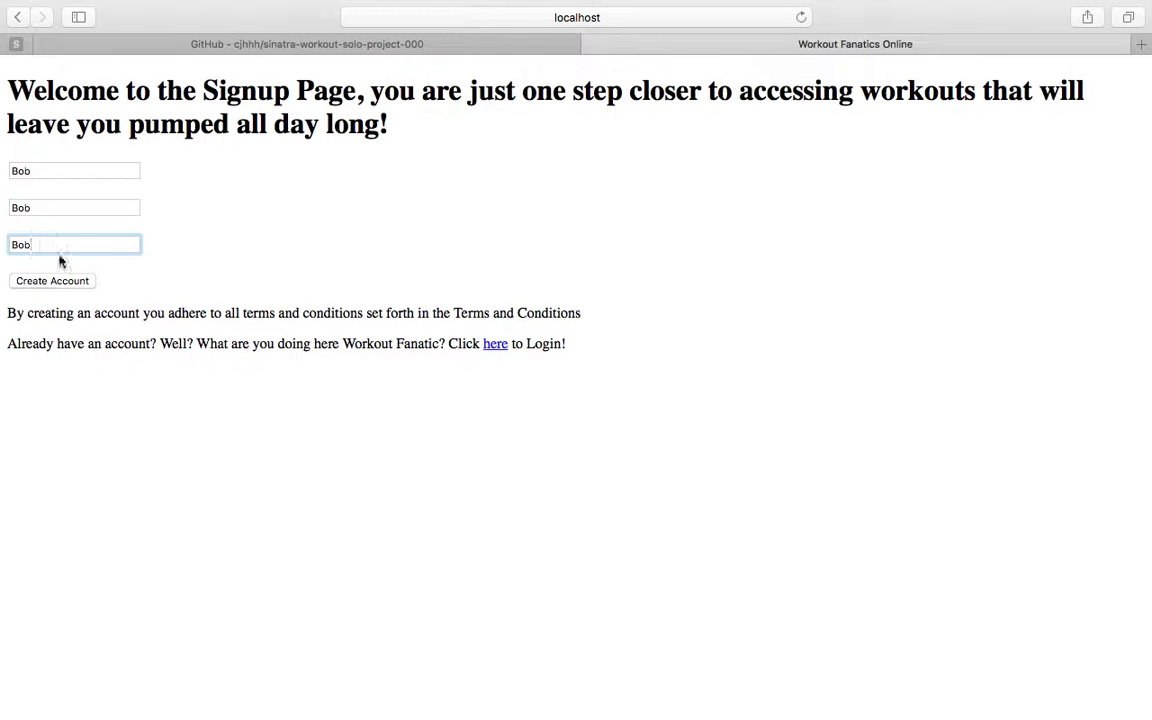
click(55, 281)
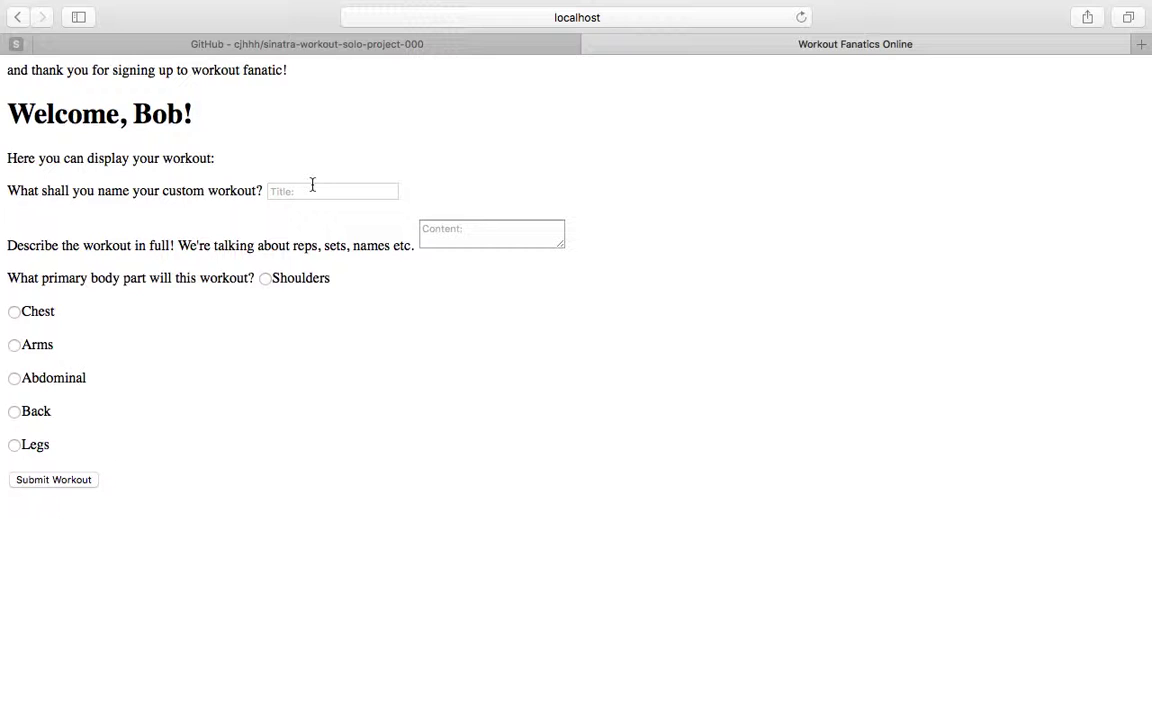
Open the Create Your Own workout form and put the cursor in the title field
click(311, 185)
Title the new workout 'Massive Back Workout'
drag(48, 70, 272, 85)
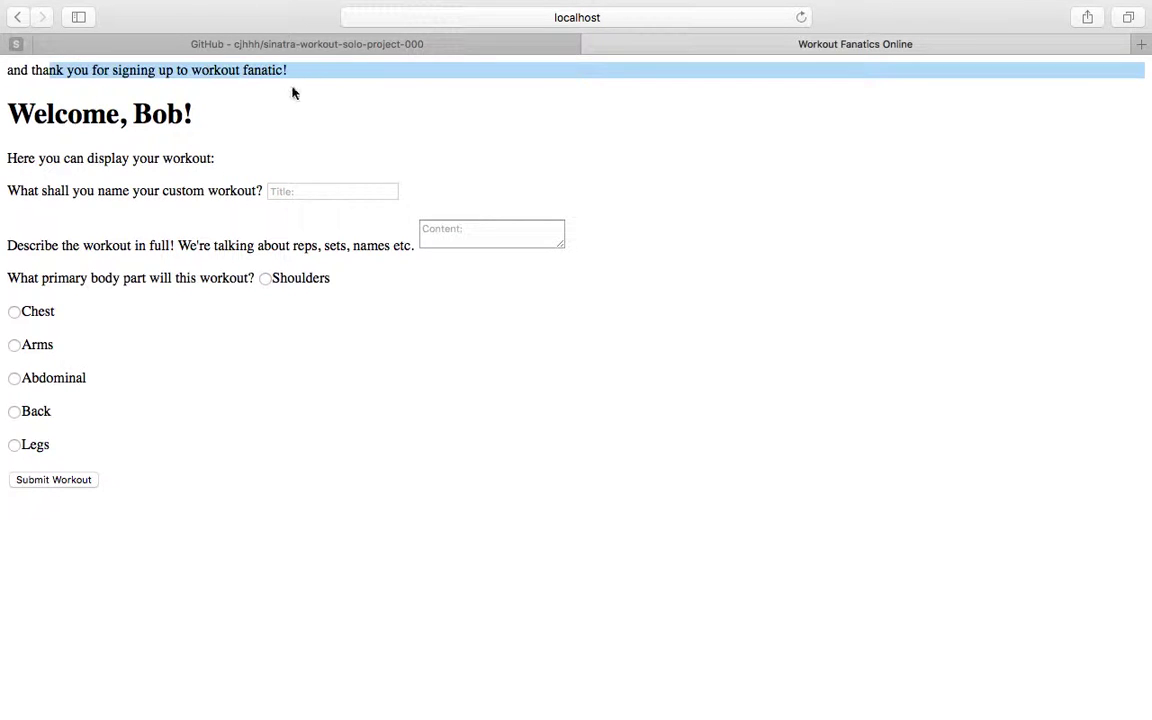
click(291, 188)
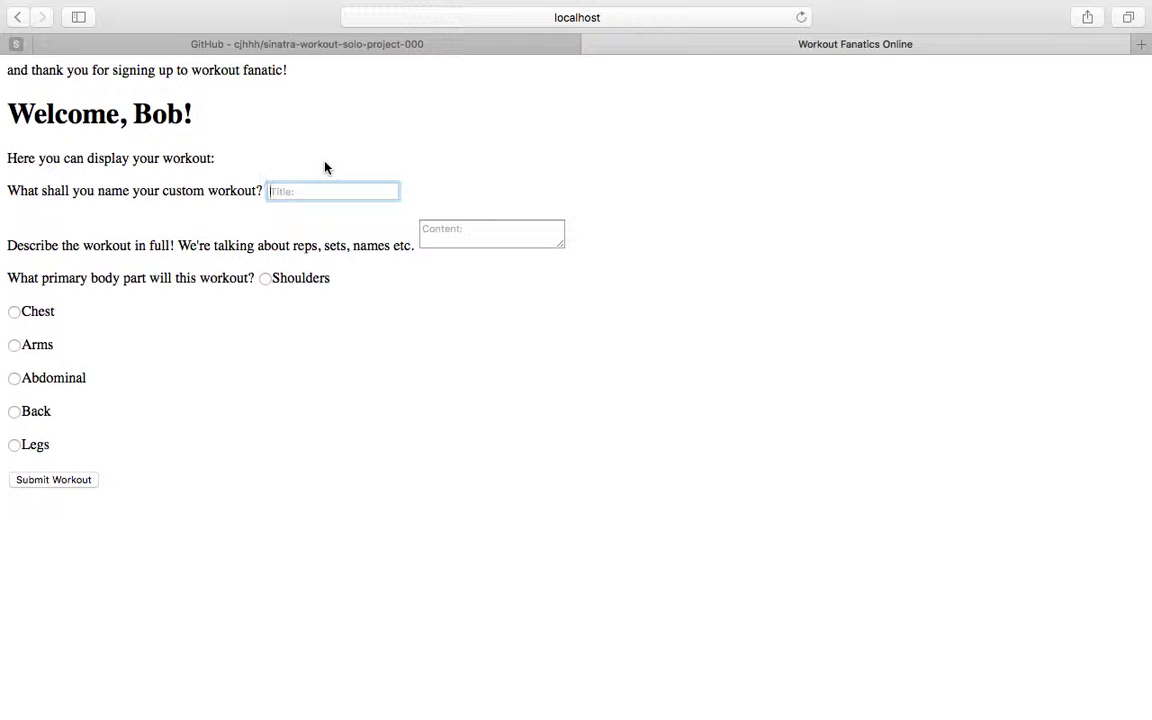
text(Back)
key(super+a)
text(Massive Back Workout)
key(Tab)
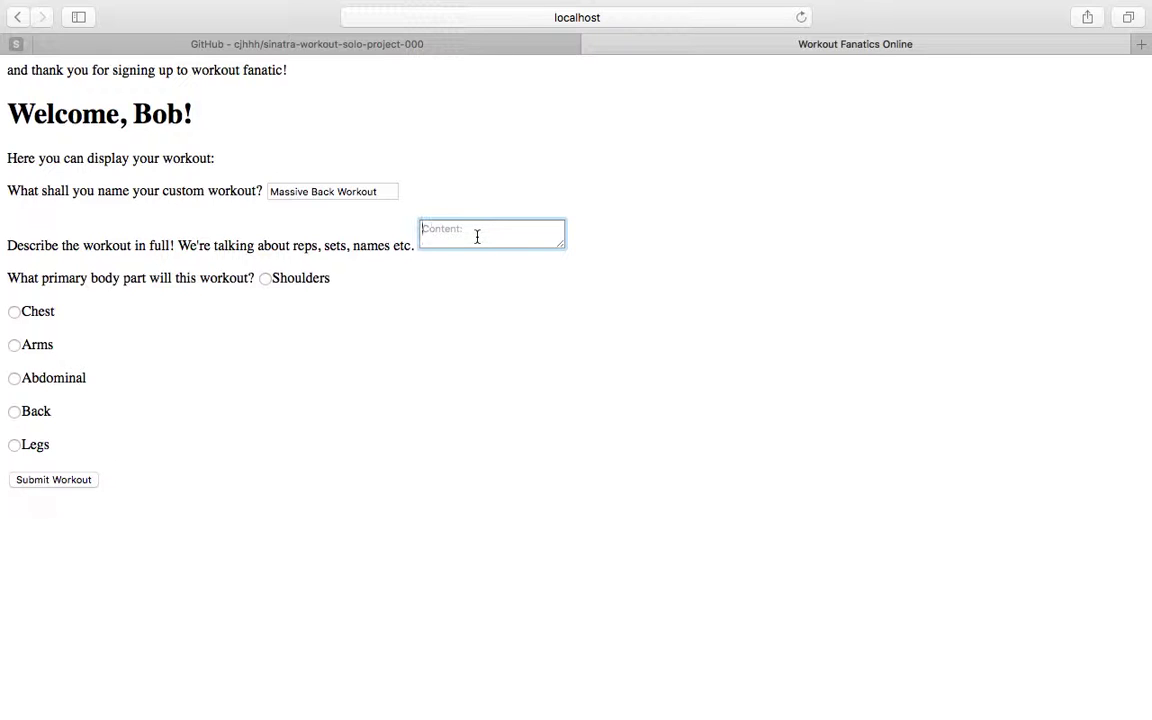
Enter 'Pull ups - 10 sets X 10 reps' and 'Lateral Rows - 5 sets X 8 reps', choose Back, and submit
text(Pull ups - 10 sets X 10 reps)
key(Return)
text(la)
key(BackSpace)
key(BackSpace)
text(Lateral Rows - 5 sets)
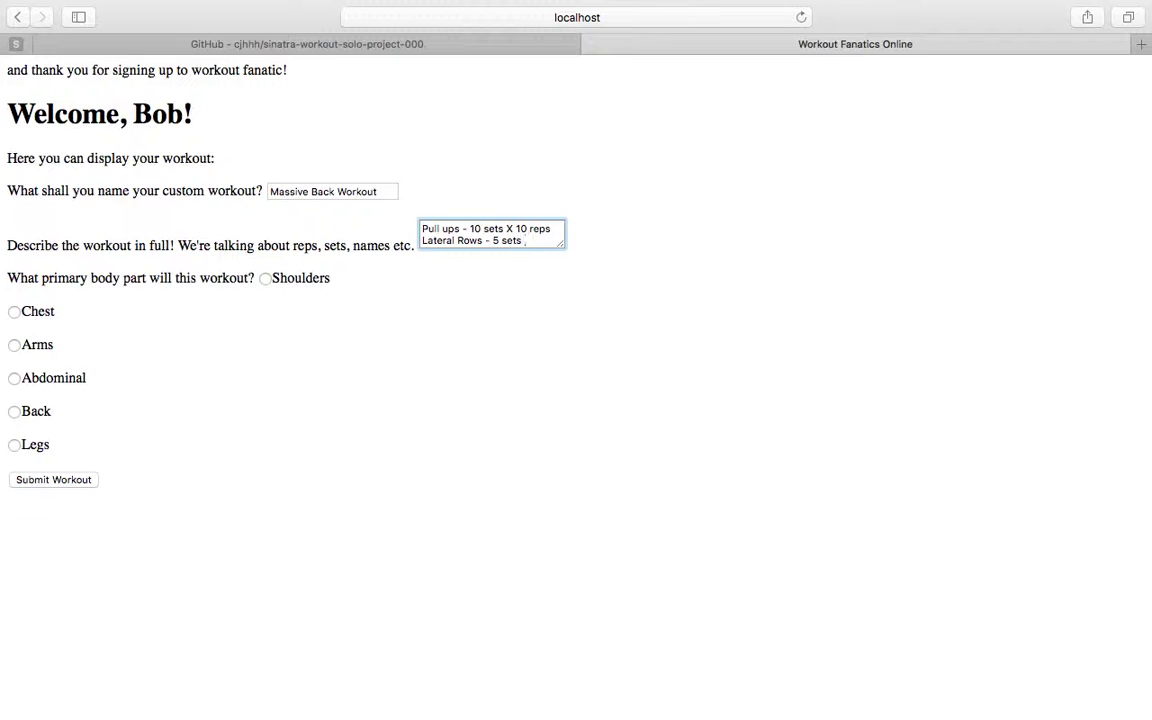
text( X 8 reps)
click(393, 316)
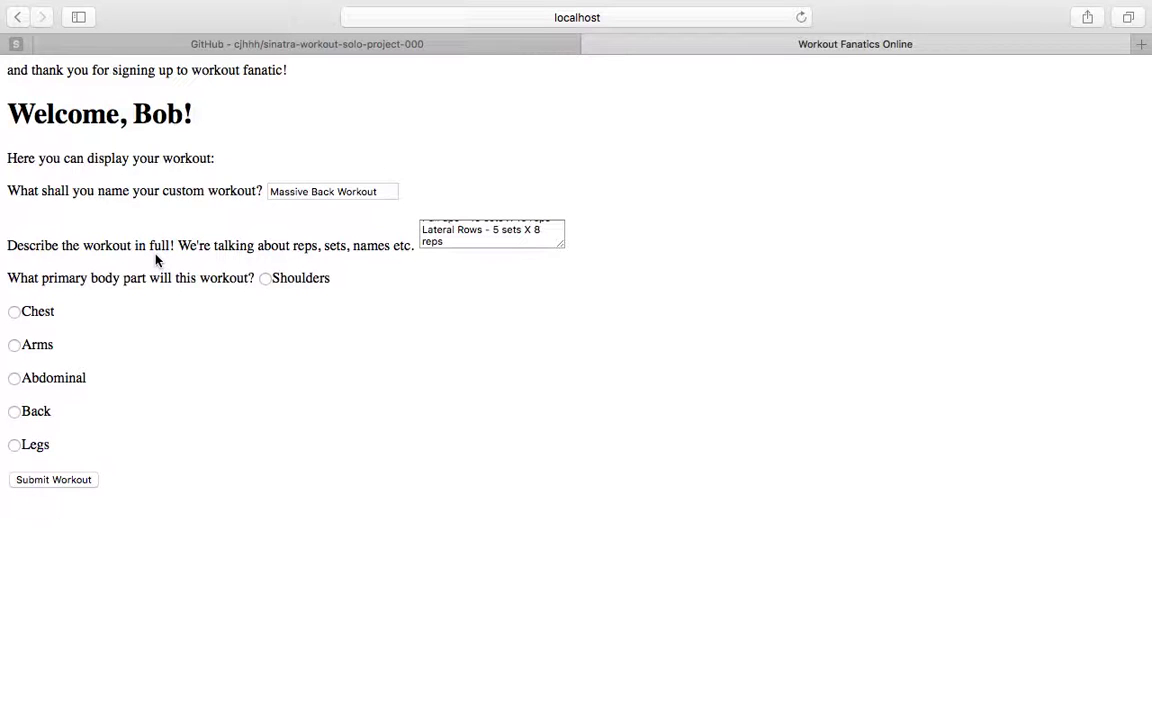
click(15, 412)
click(50, 481)
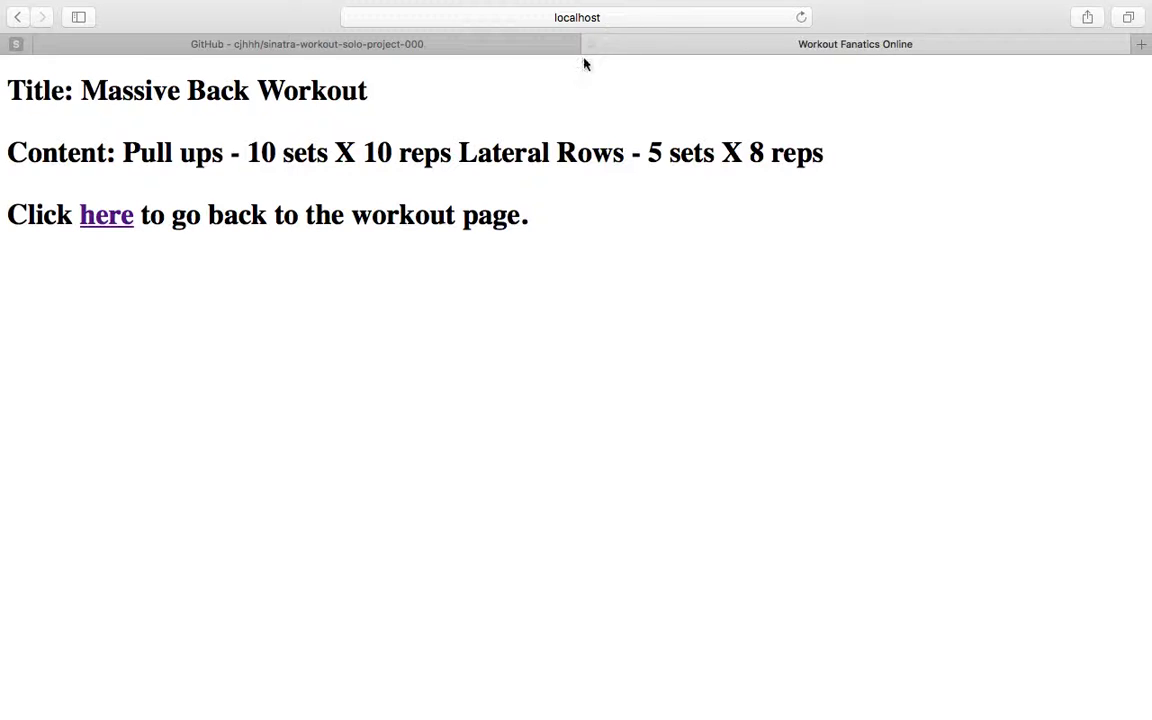
Reload the workout summary page, then return to the list of all workout categories
click(606, 24)
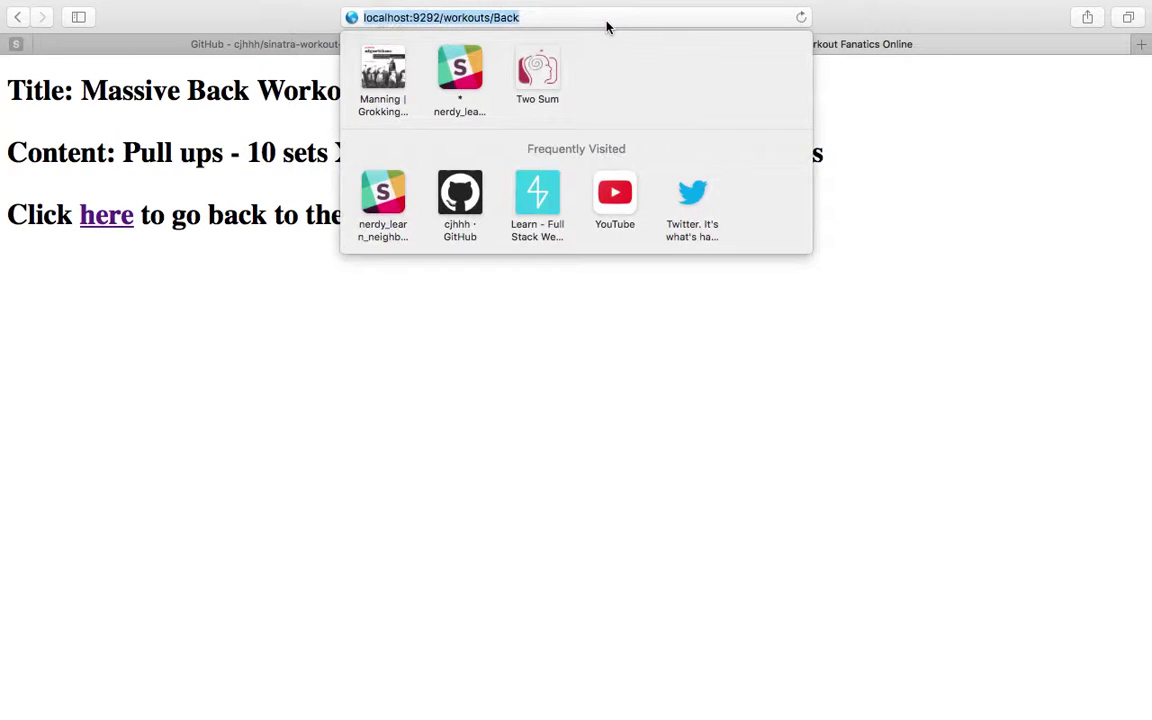
click(606, 19)
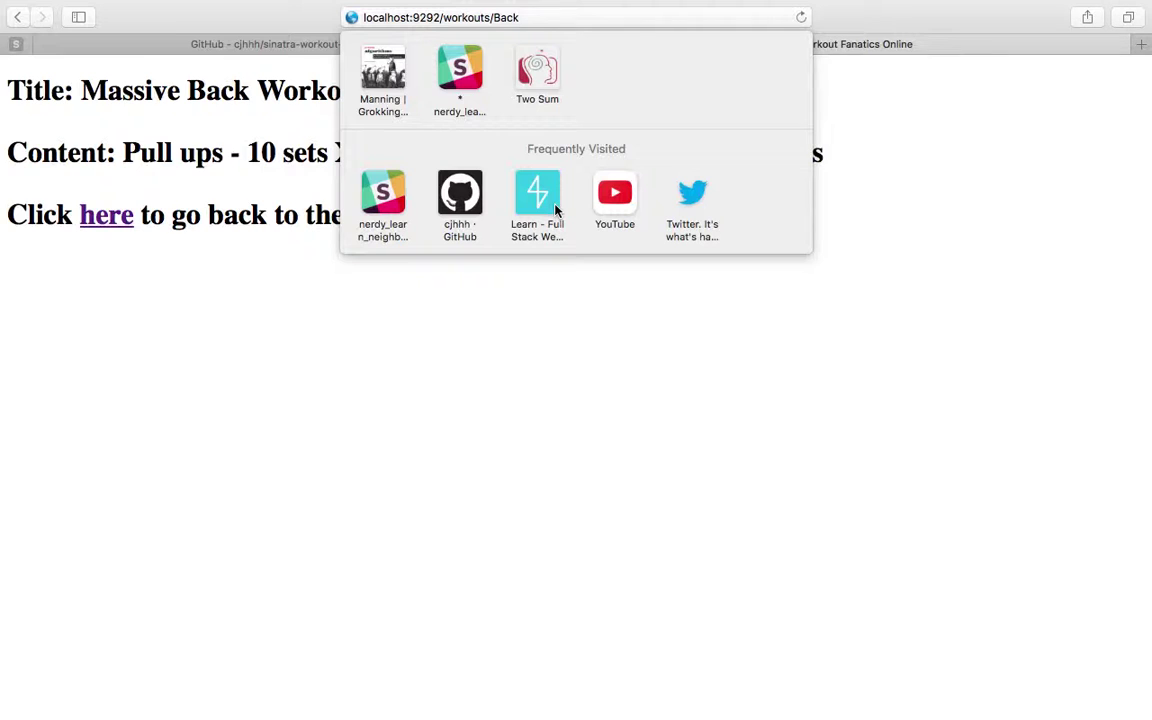
key(Return)
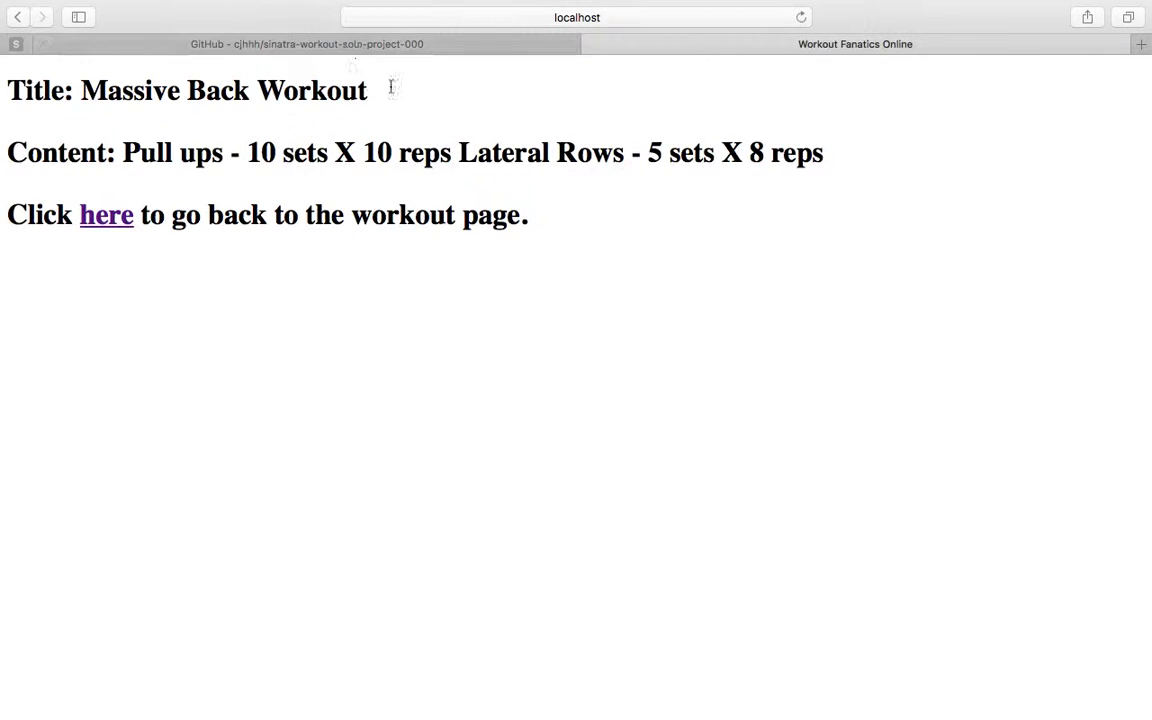
drag(372, 88, 178, 122)
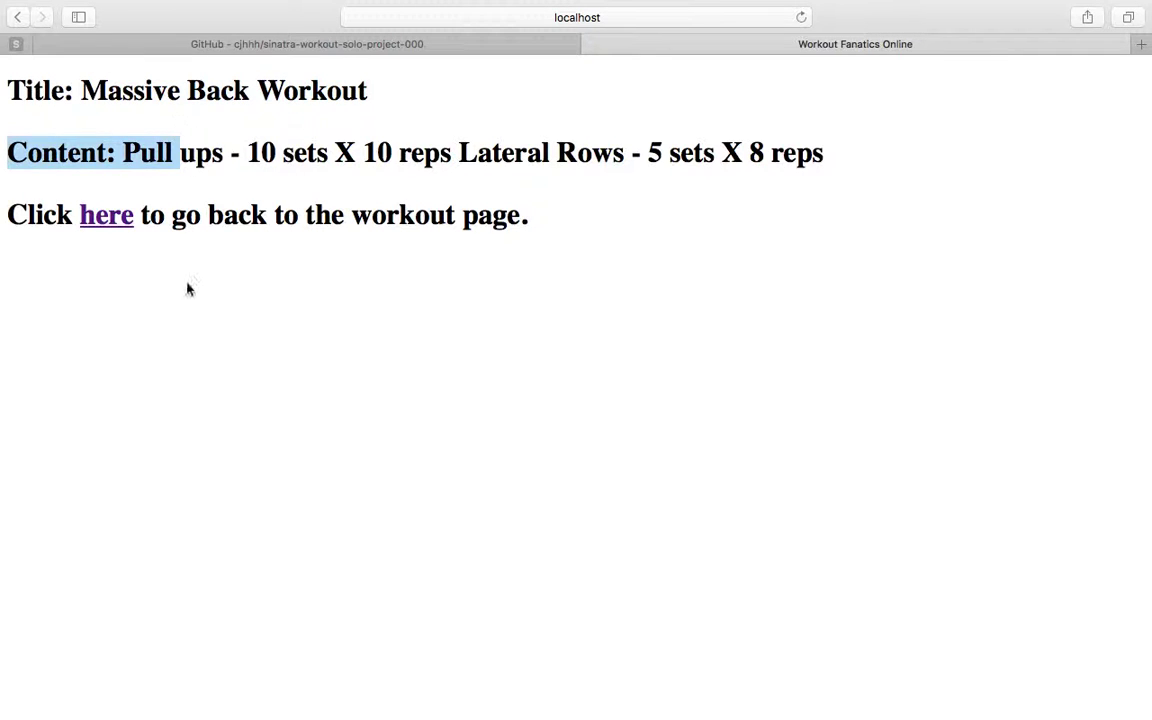
click(168, 254)
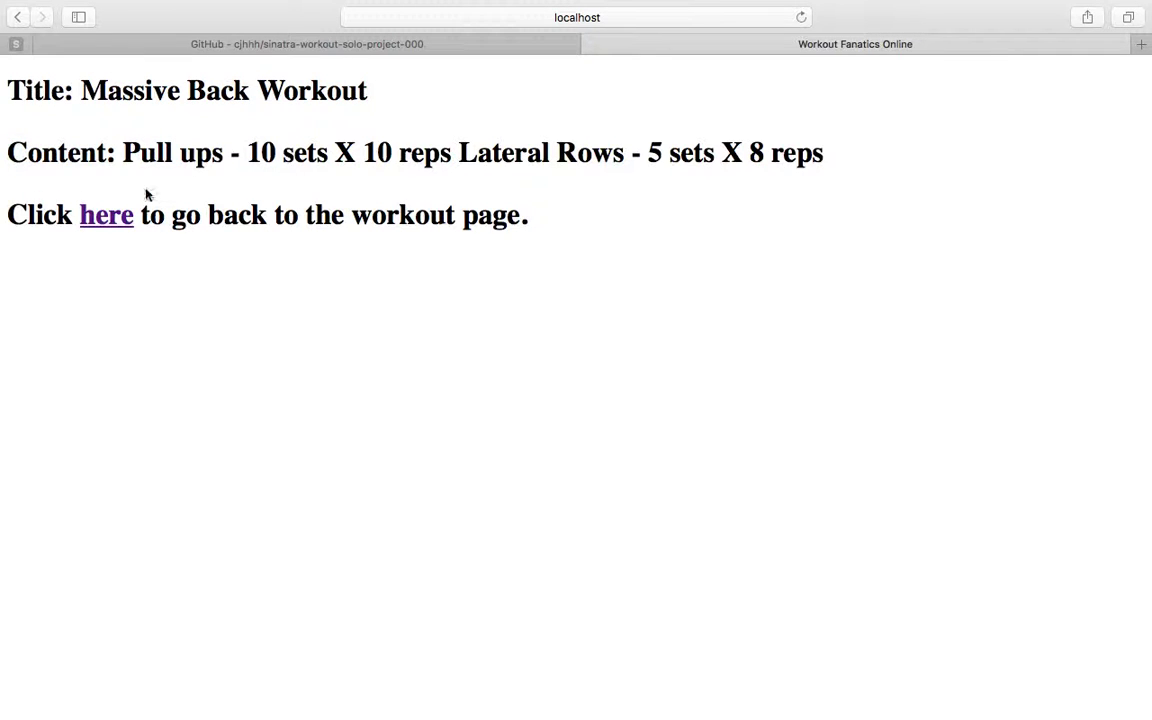
click(113, 226)
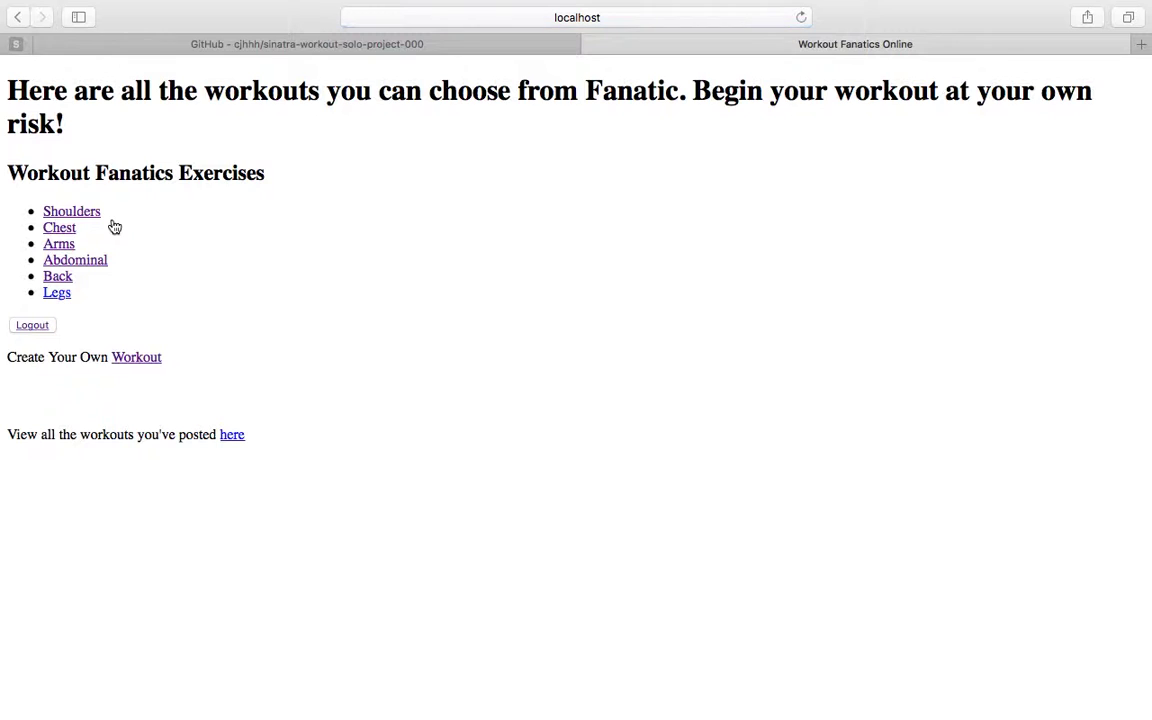
click(66, 281)
click(17, 20)
Open your posted workouts, view Massive Back Workout, and start editing it
click(232, 436)
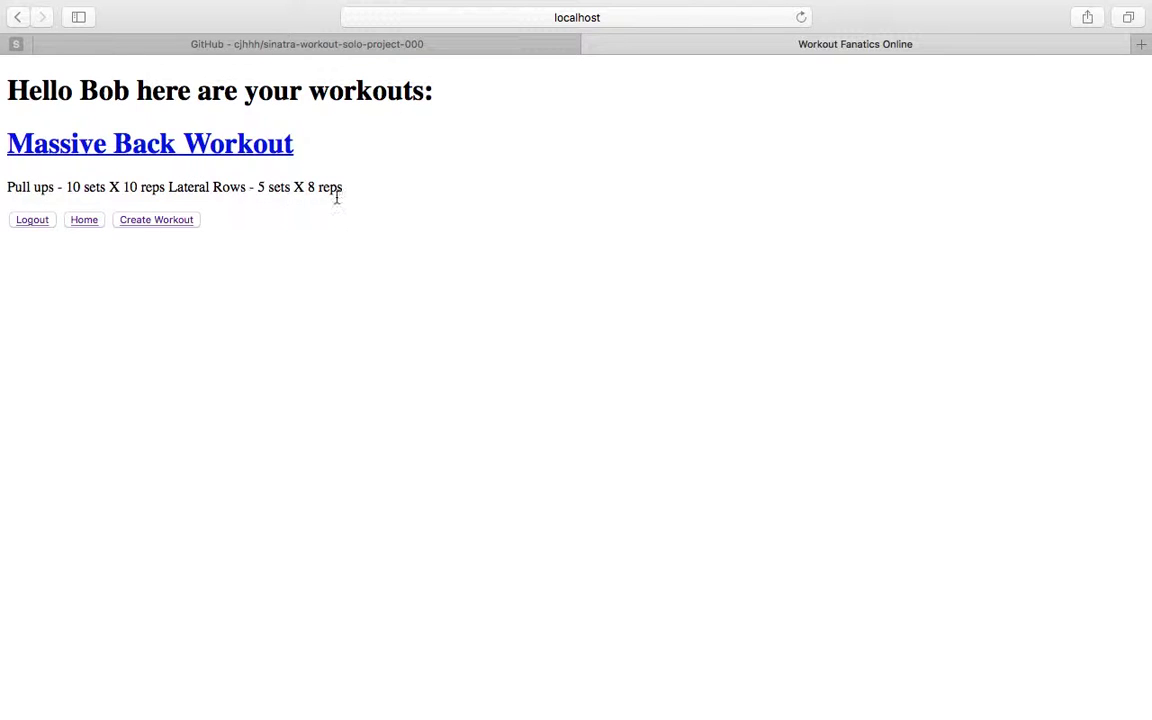
click(67, 148)
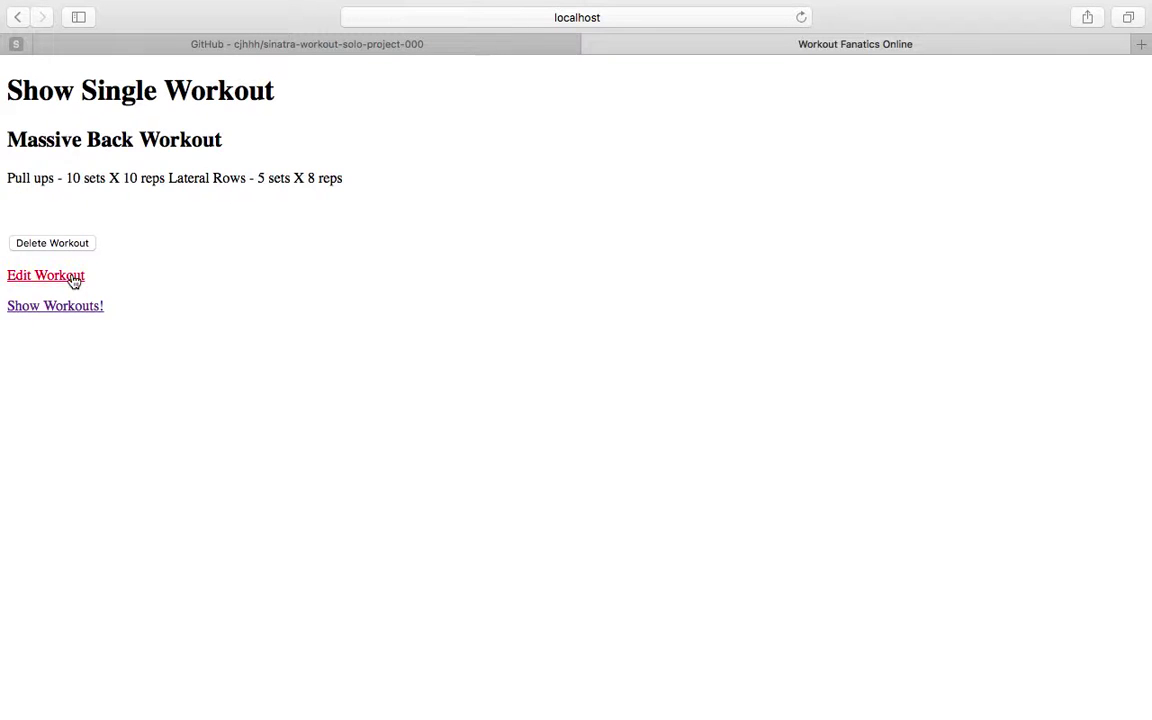
click(73, 278)
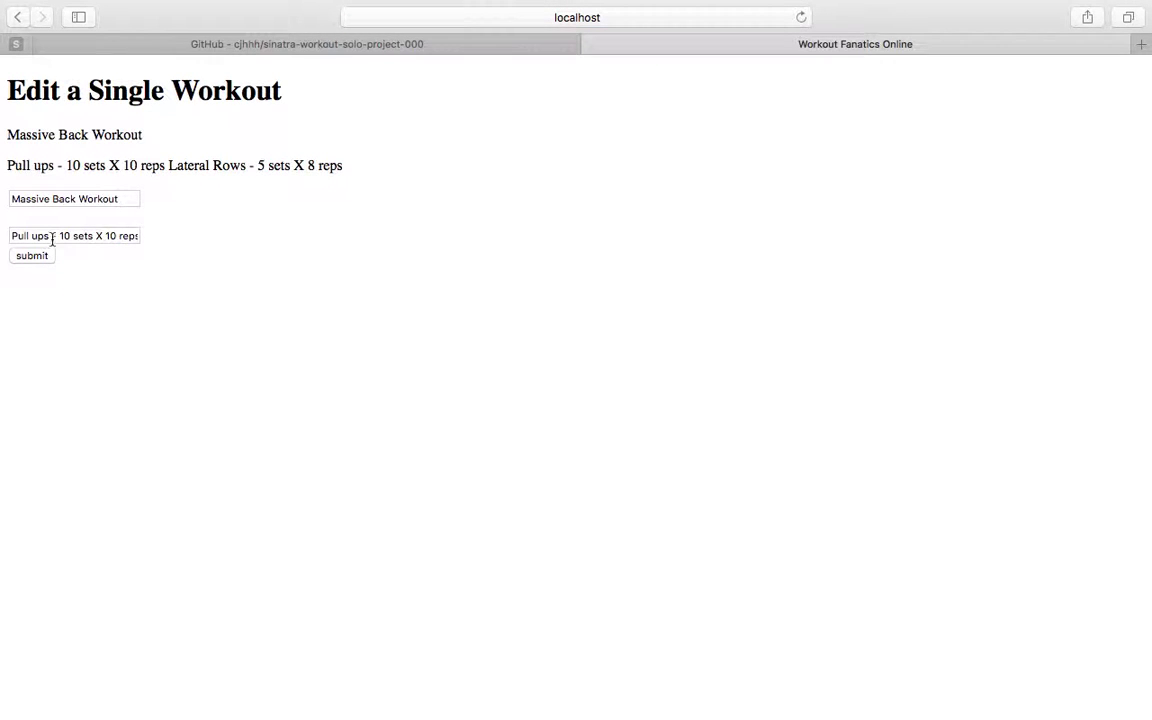
Change pull ups from 10 to 7 sets, save, then delete Massive Back Workout
click(69, 236)
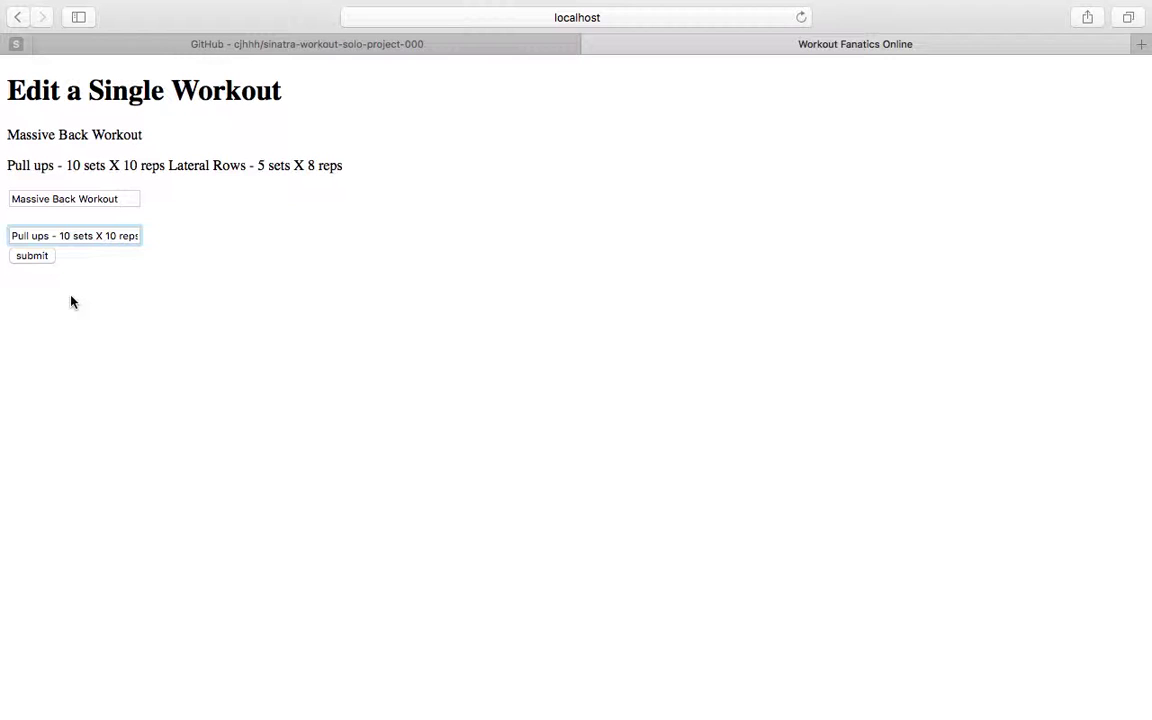
key(BackSpace)
key(BackSpace)
text(7)
click(43, 257)
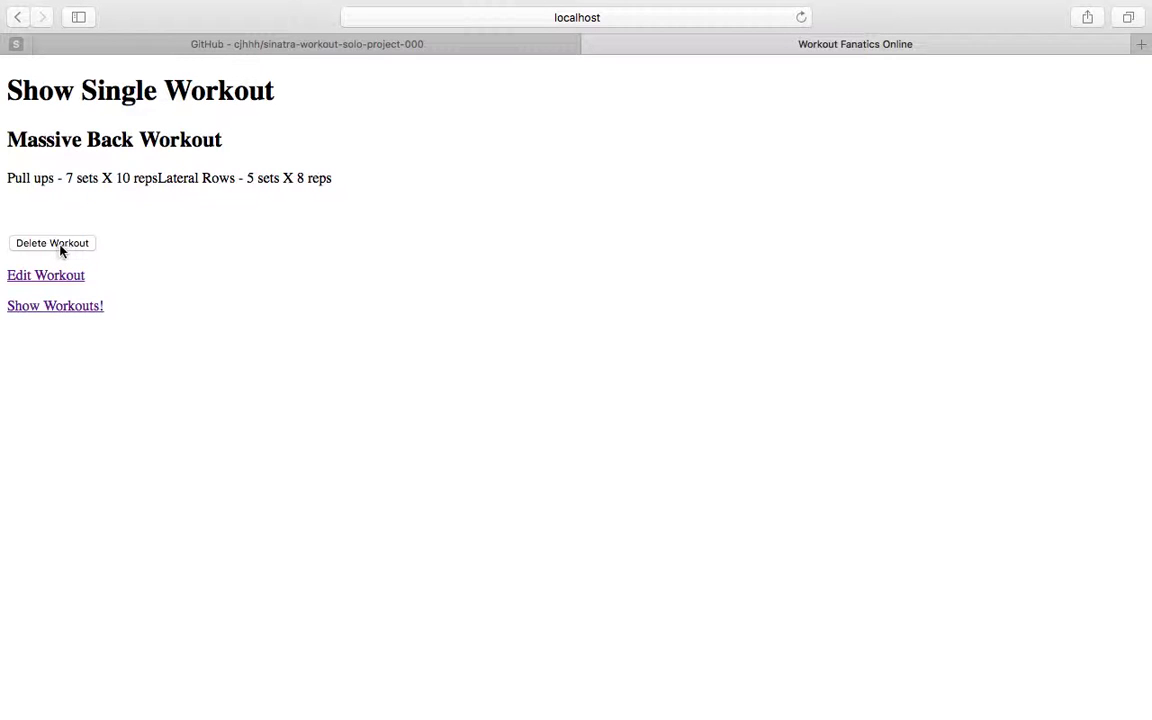
click(61, 249)
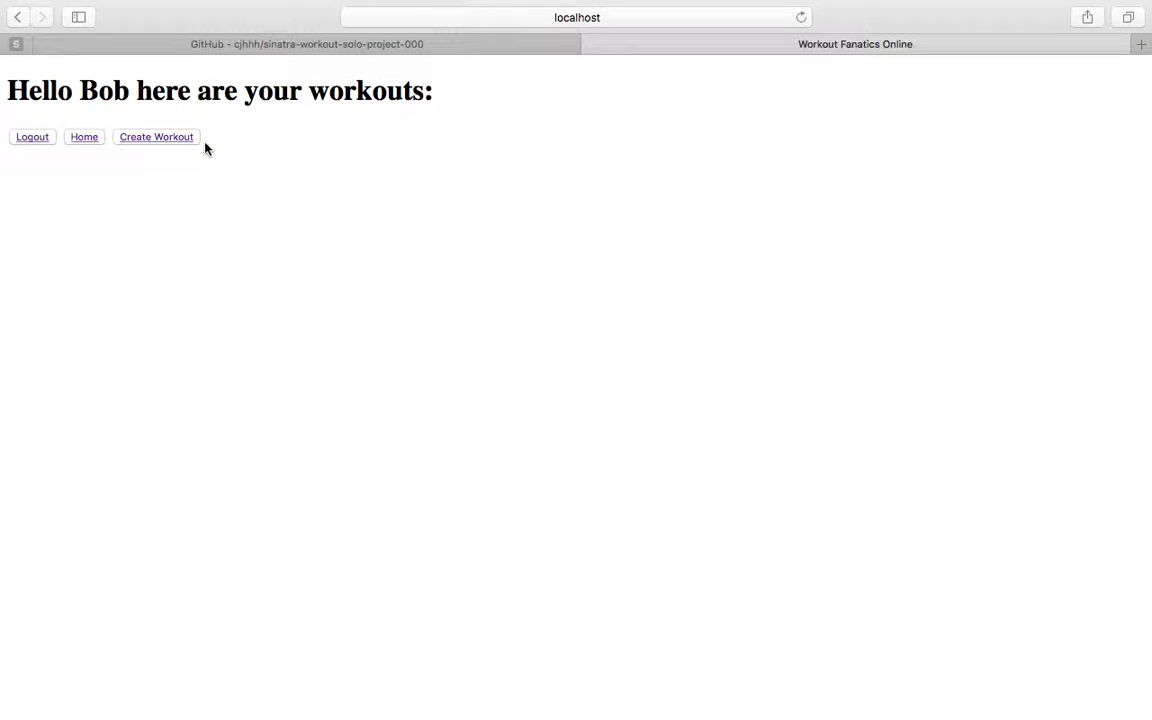
Return to the main workouts page and log out to the Welcome to Workout Fanatics page
click(92, 146)
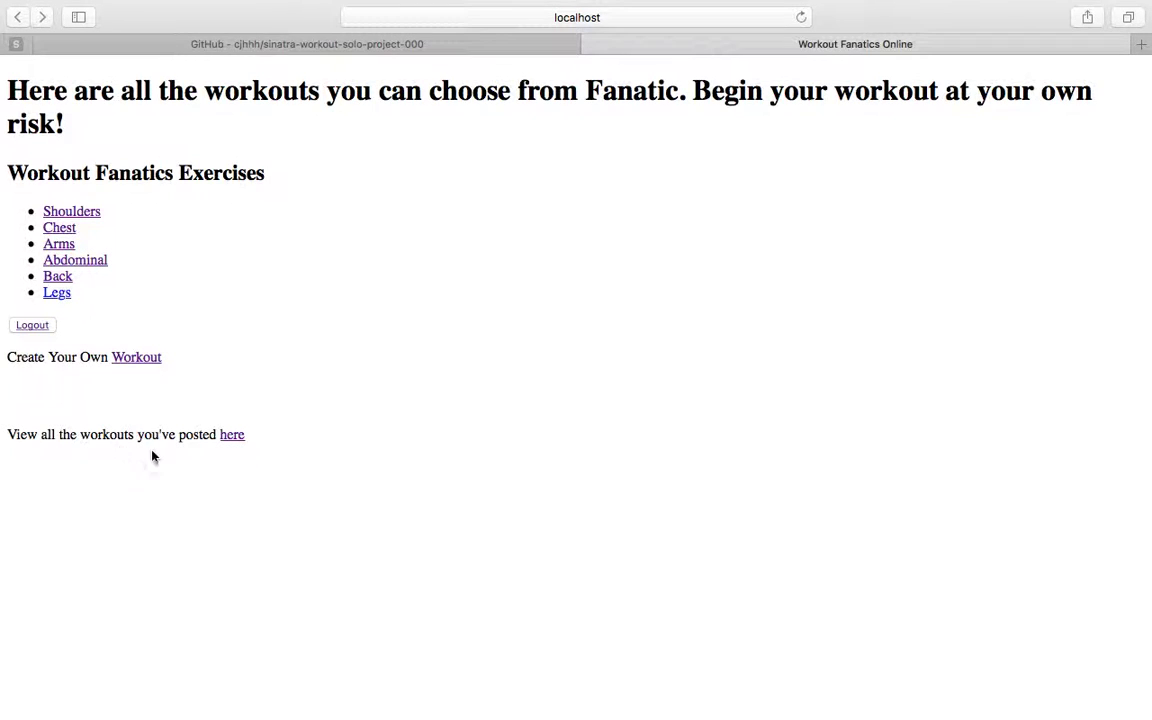
click(31, 328)
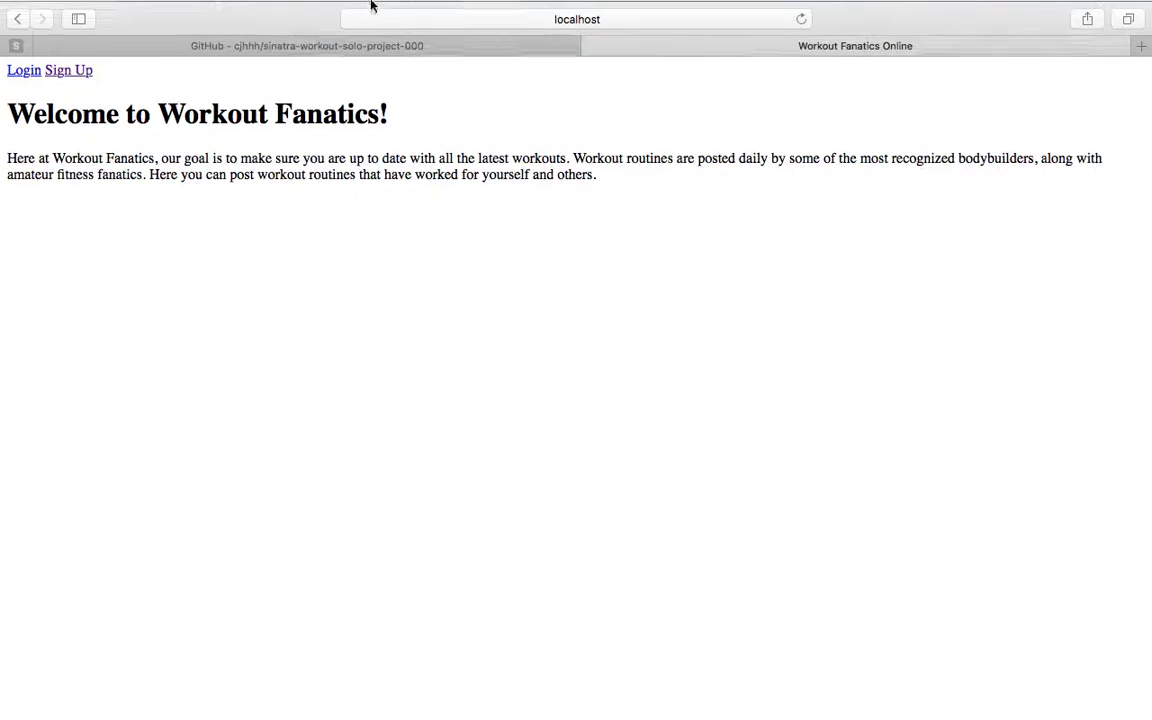
click(476, 37)
click(406, 303)
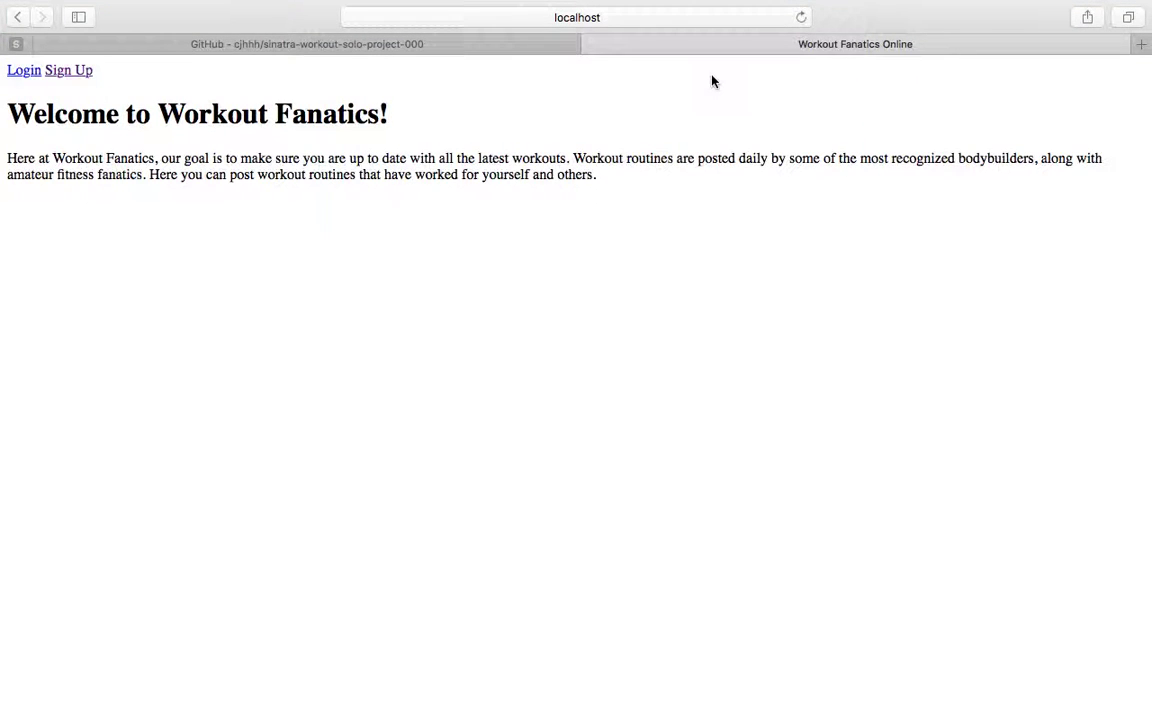
Return to the GitHub tab showing the sinatra-workout-solo-project-000 repository page
click(500, 45)
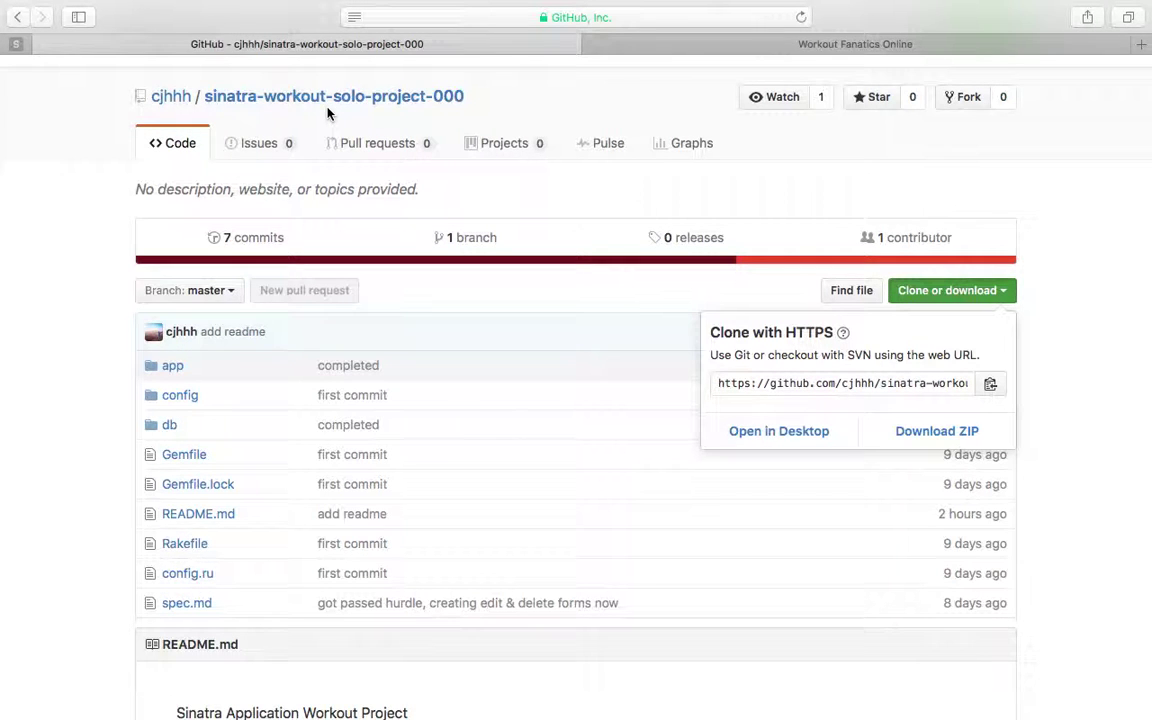
mouse_move(488, 700)
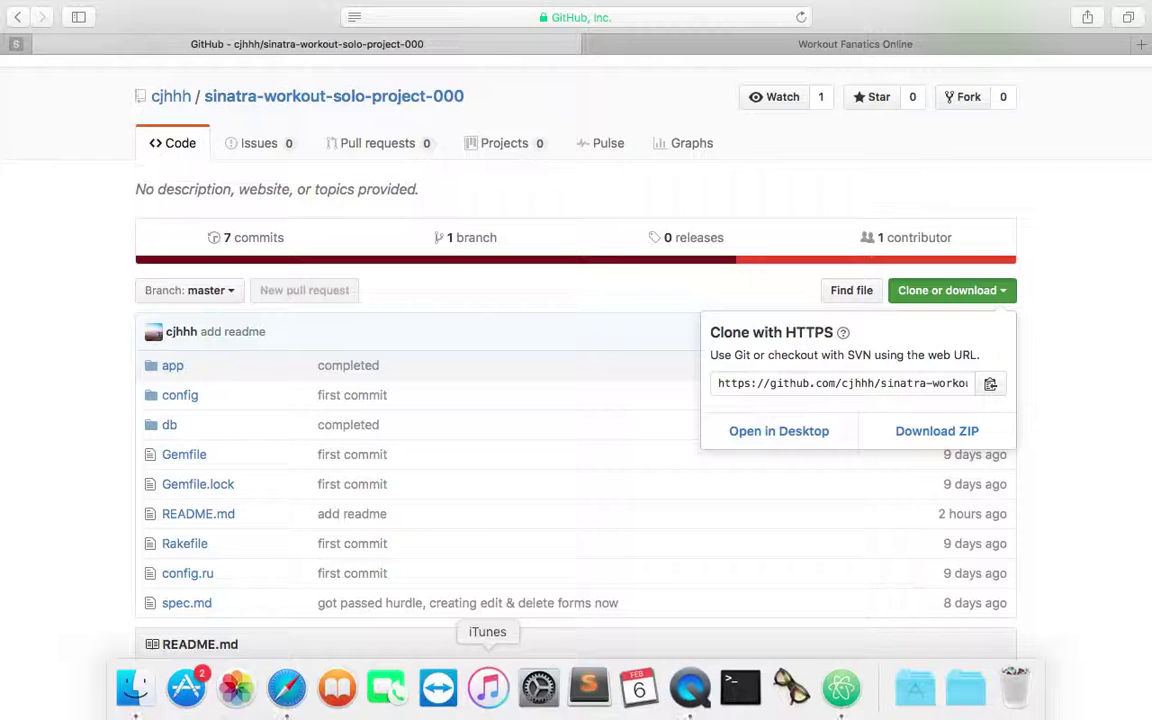
mouse_move(825, 6)
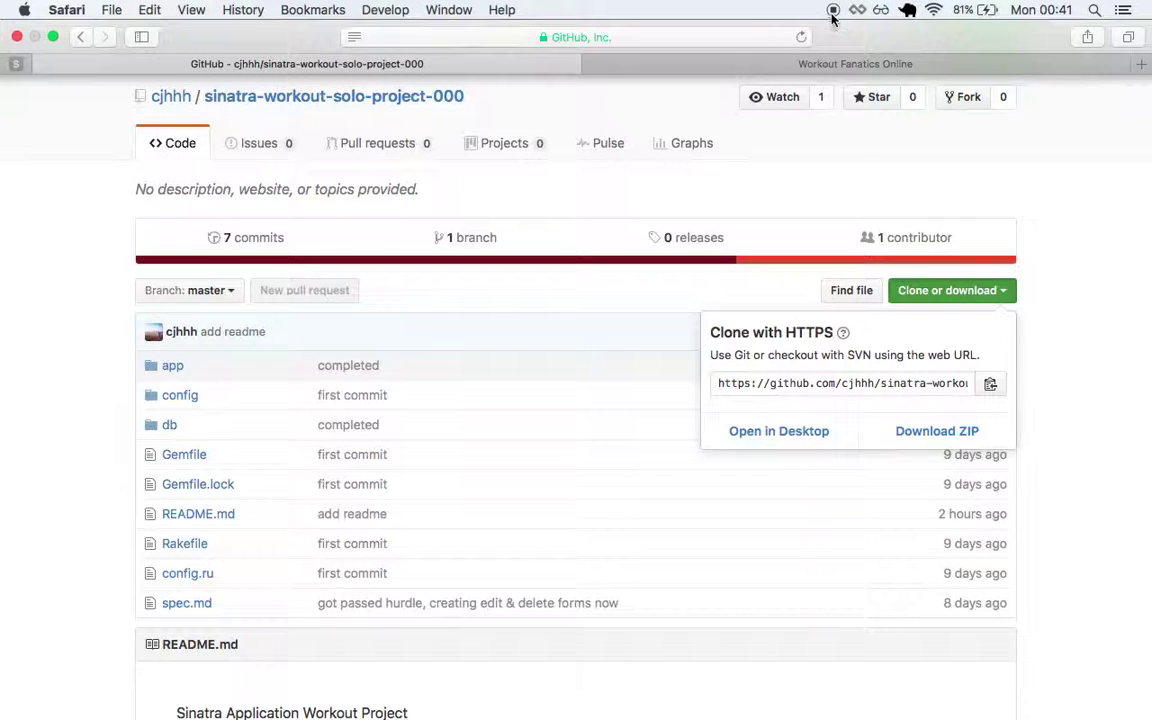